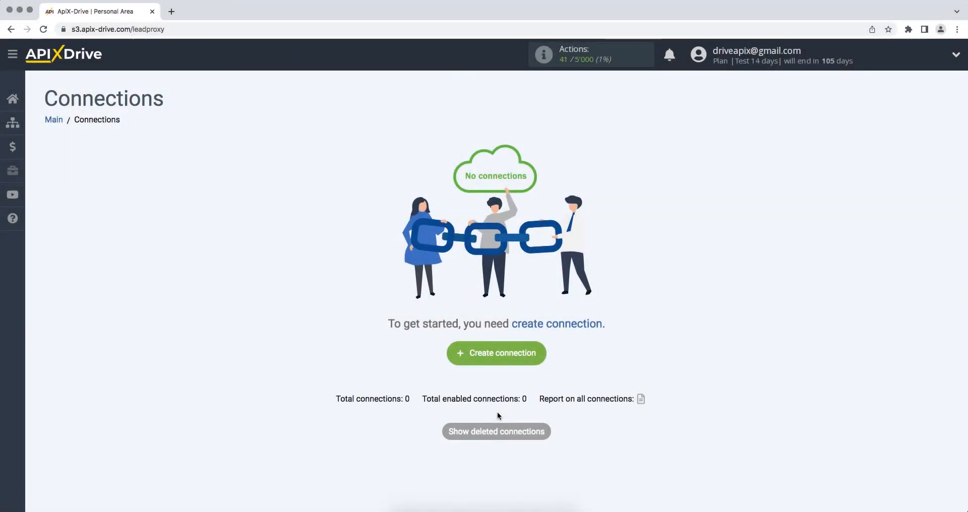
- Create a new connection and set its data source system to Salesforce CRM
left_click(456, 361)
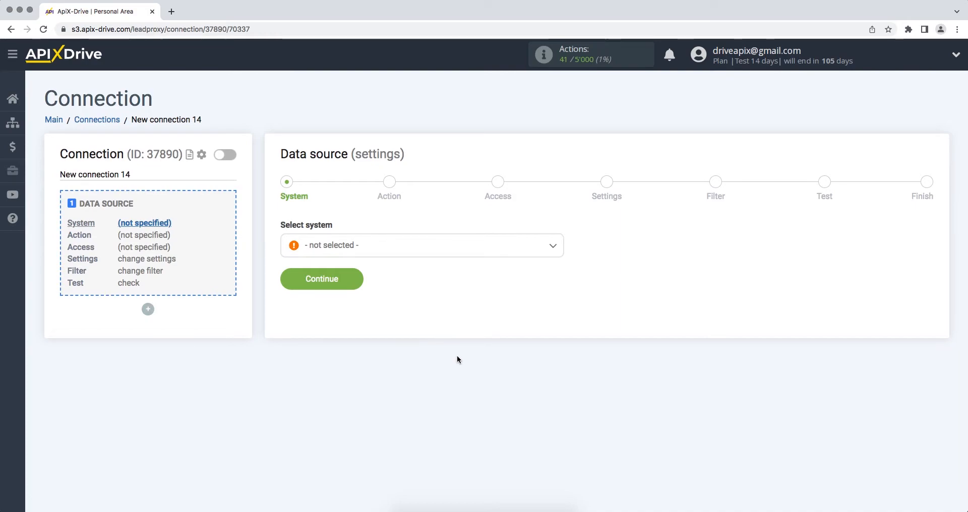
left_click(492, 254)
left_click_drag(560, 265, 567, 380)
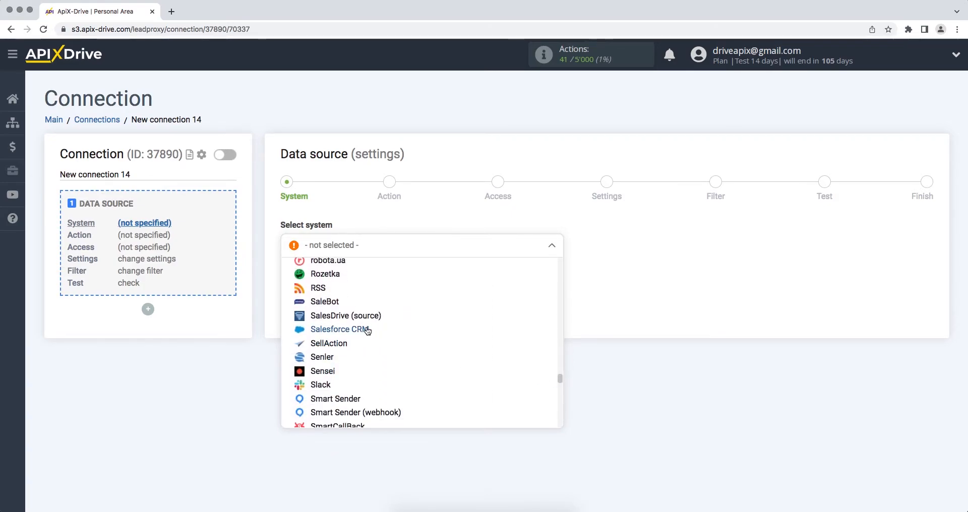
left_click(363, 329)
left_click(289, 284)
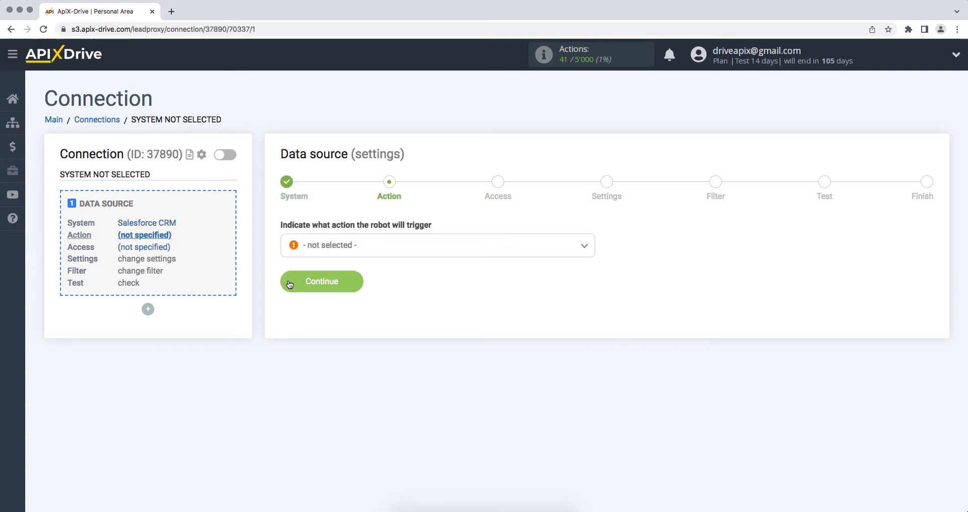
- Set the data source action to Get Leads (new) and continue
left_click(321, 249)
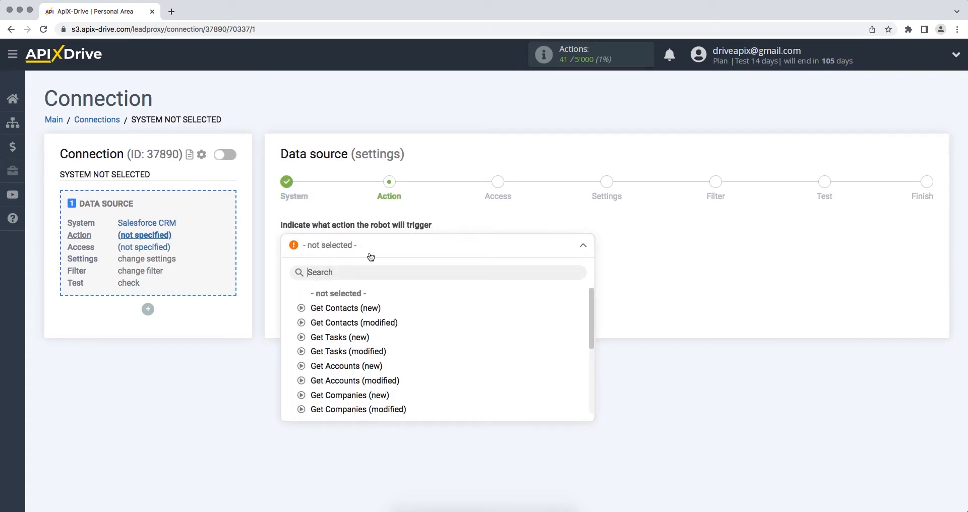
scroll(591, 302, "down", 4)
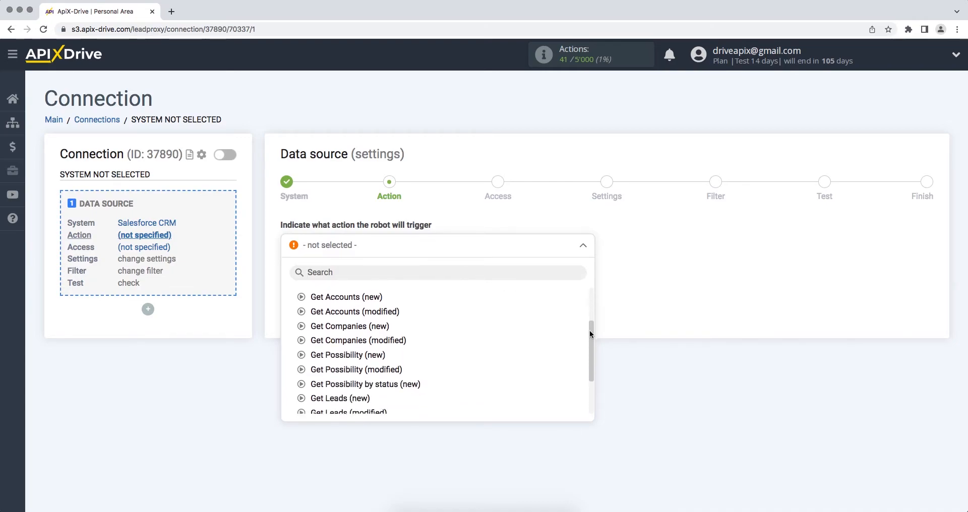
left_click(362, 382)
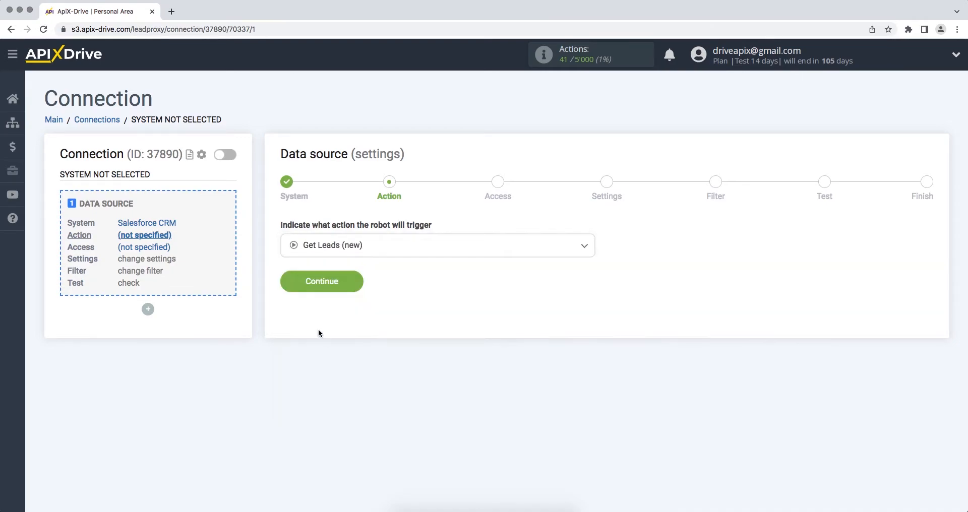
left_click(283, 282)
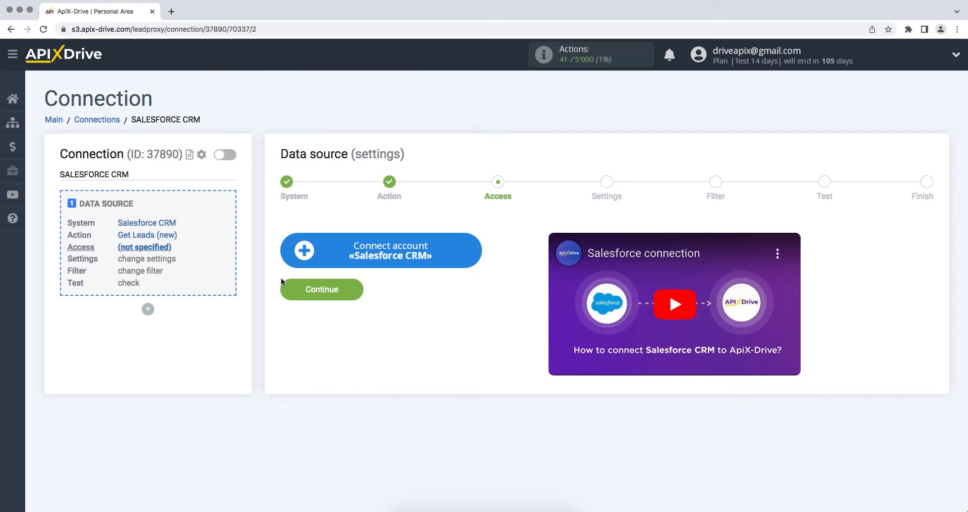
- Connect a Salesforce account by logging in with the account username and password
left_click(300, 255)
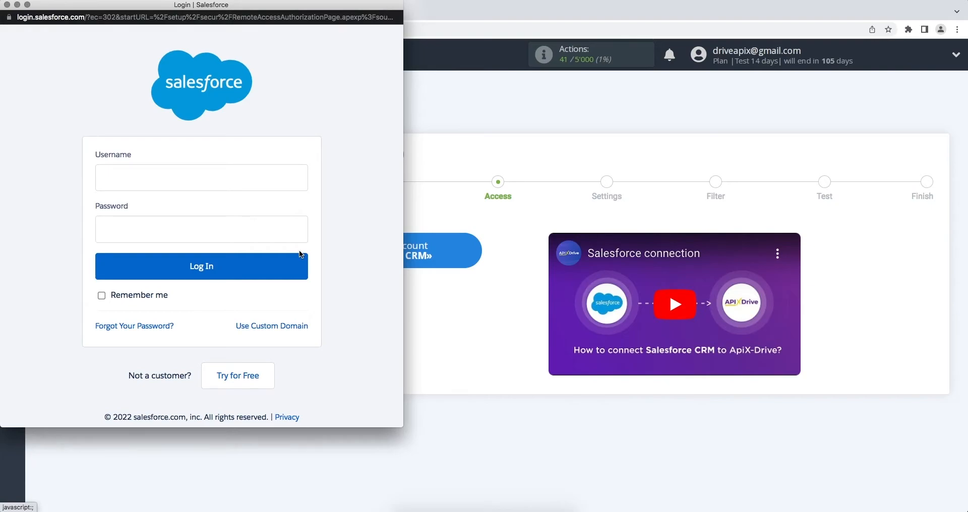
left_click(265, 181)
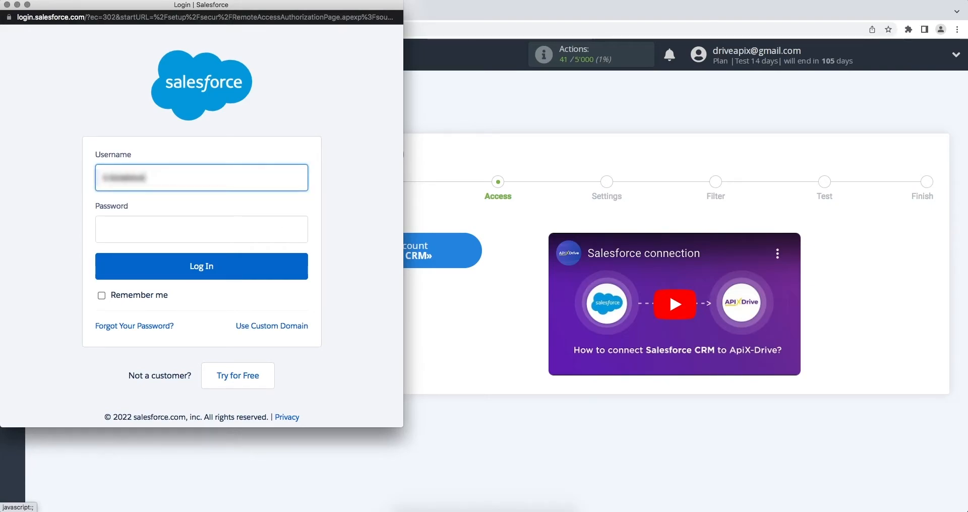
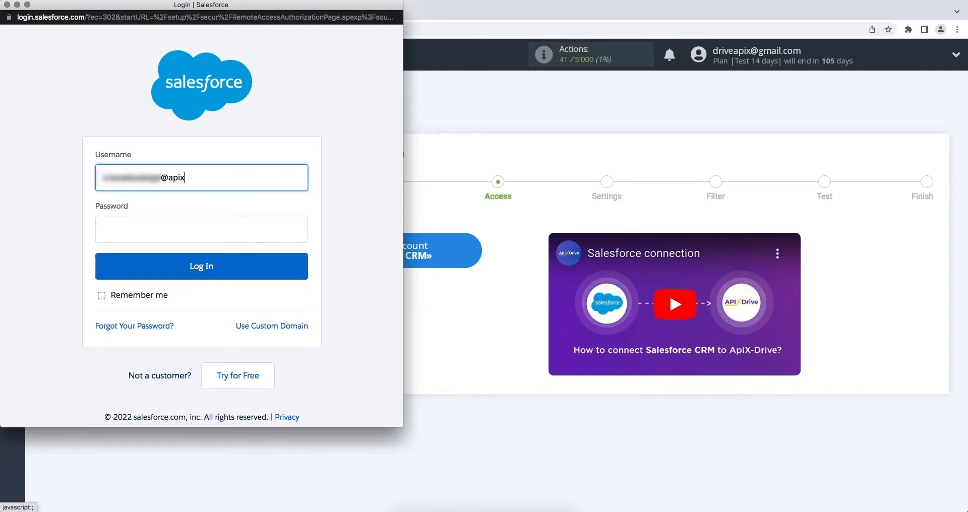
left_click(262, 230)
type("•••••••")
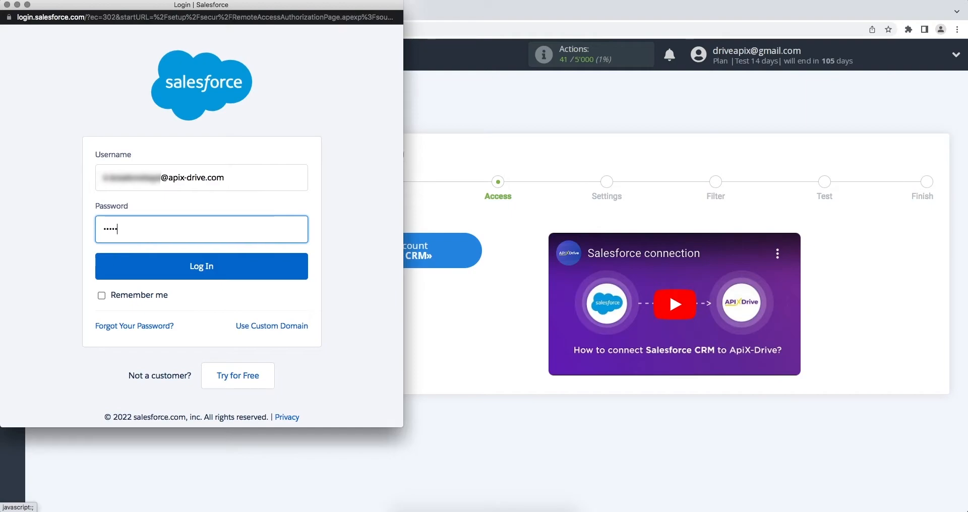
left_click(261, 267)
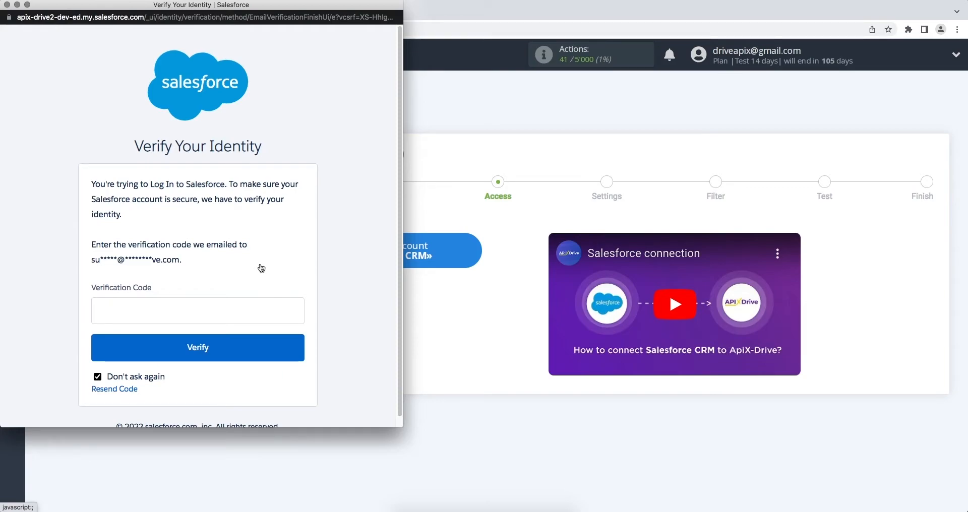
- Enter the emailed verification code to confirm the Salesforce login
left_click(243, 304)
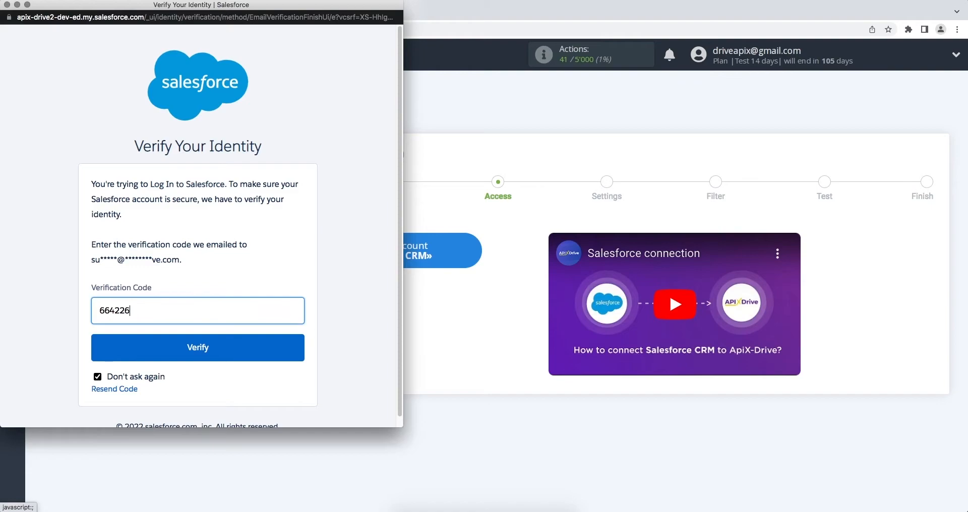
left_click(238, 357)
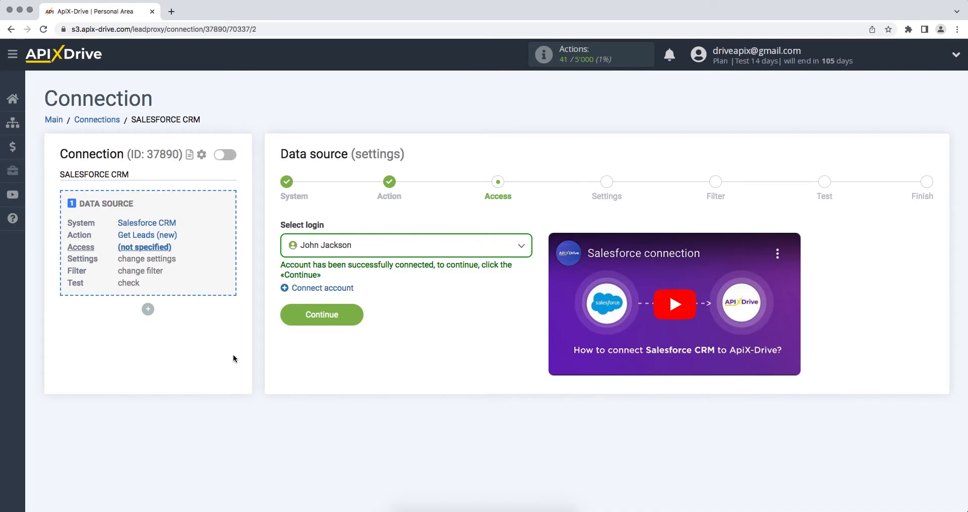
- Select the connected Salesforce login and continue past the settings and filter stages without changes
left_click(326, 253)
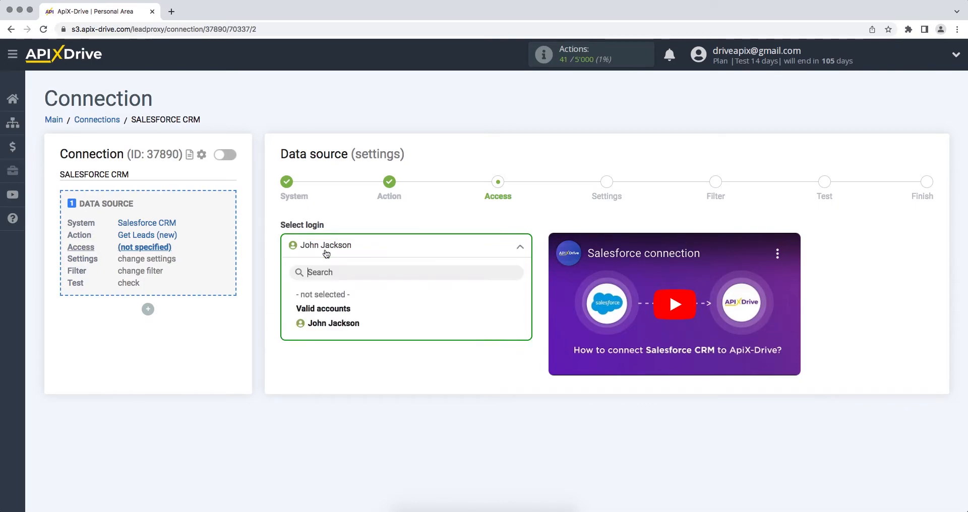
left_click(326, 324)
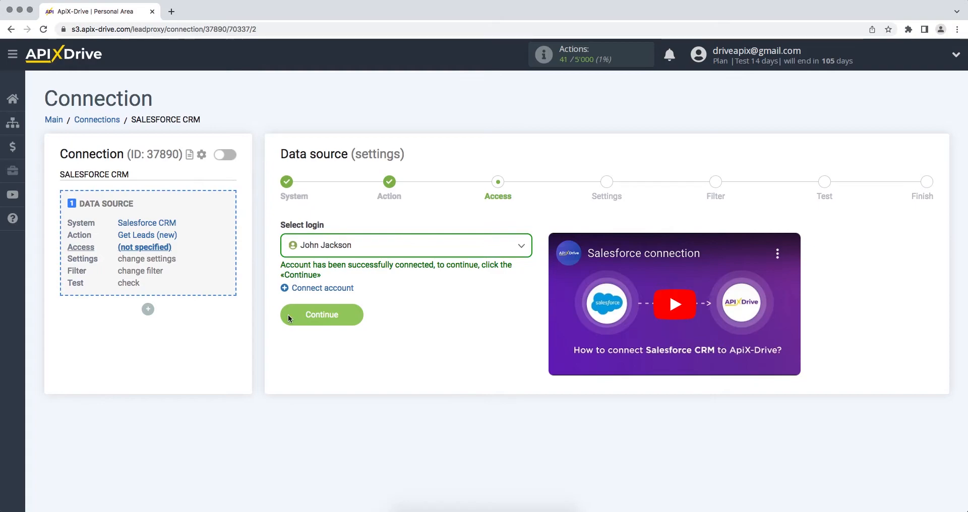
left_click(288, 315)
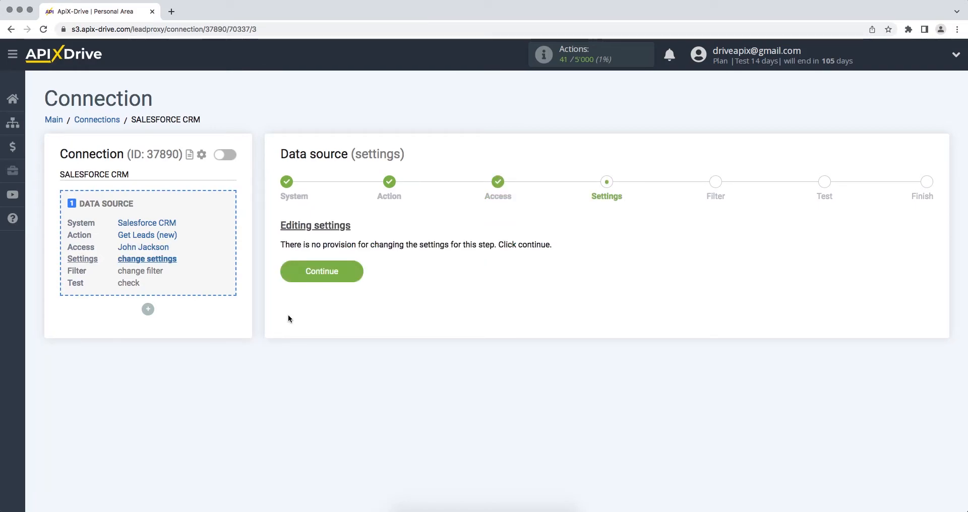
left_click(288, 280)
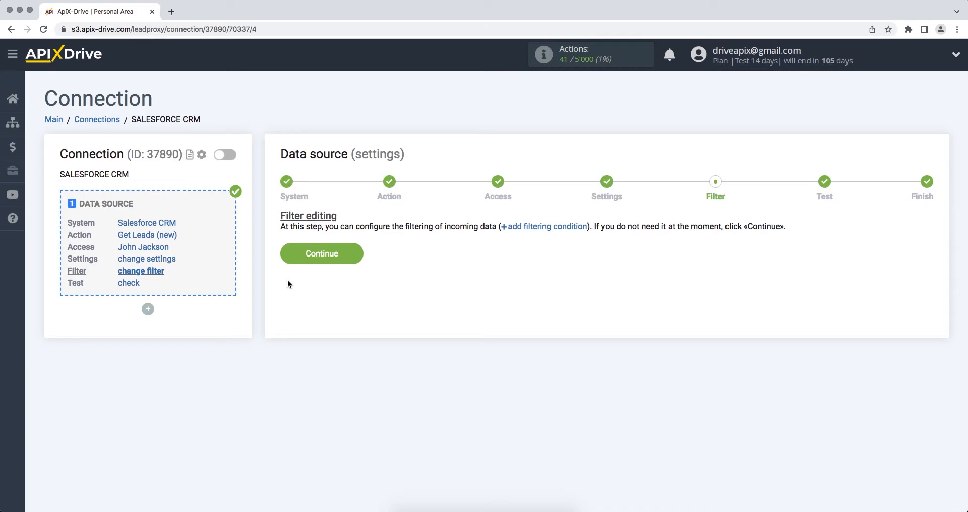
left_click(286, 257)
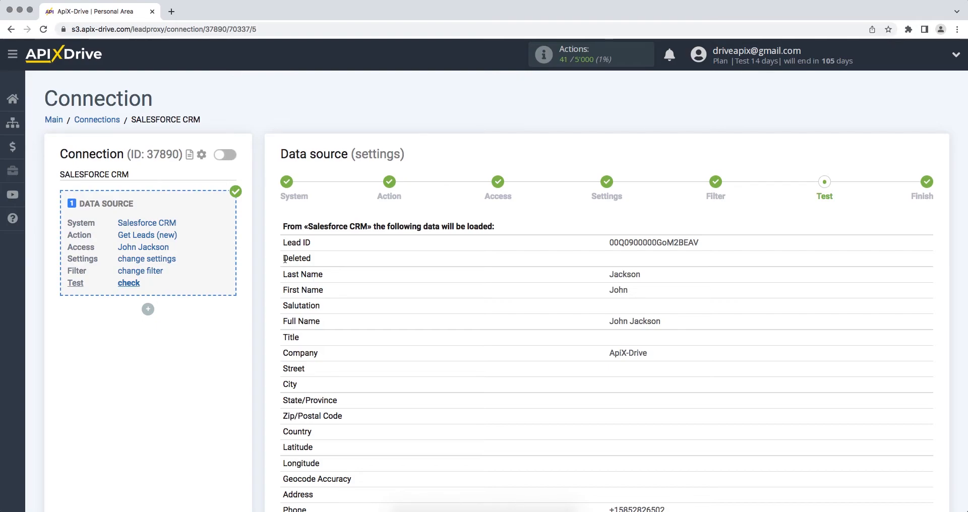
- Review the loaded Salesforce test lead data and finish the data source setup
scroll(285, 259, "down", 15)
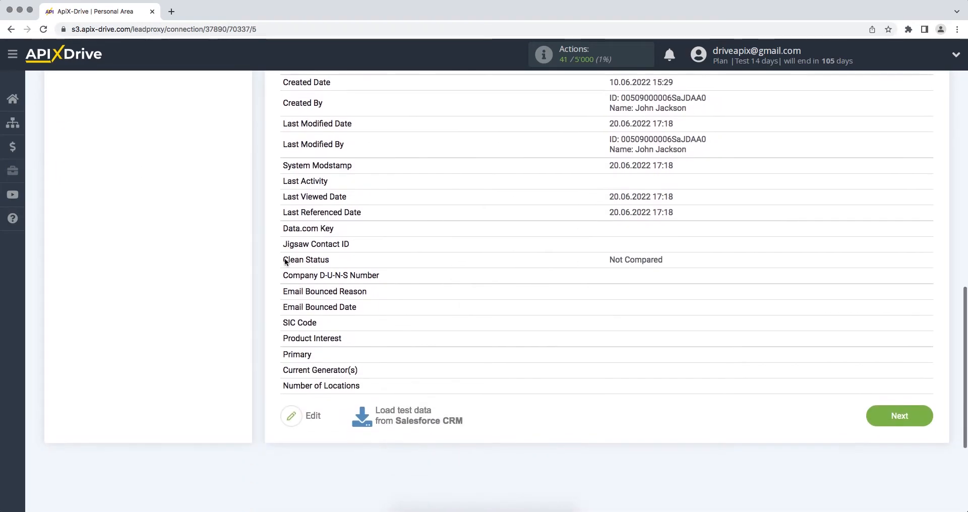
left_click(869, 356)
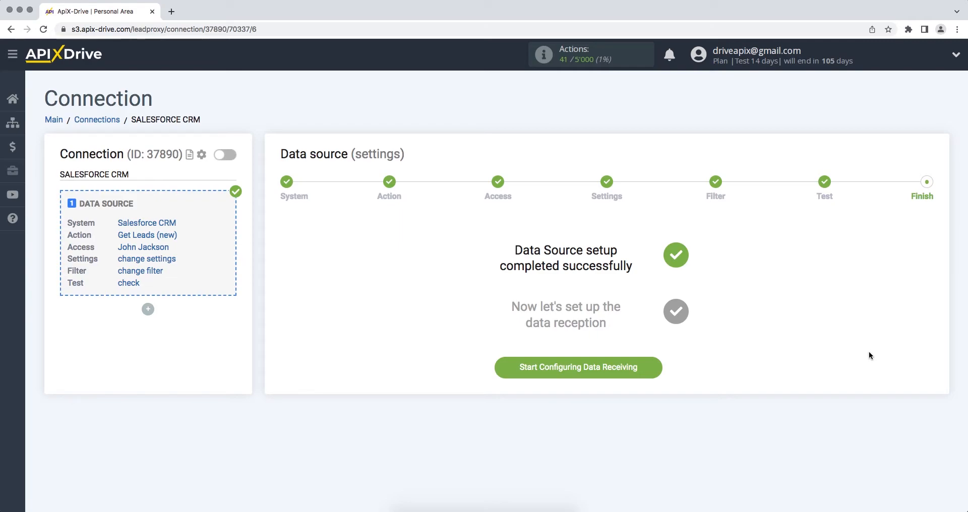
- Start configuring data receiving and set the destination system to Gmail (receive)
left_click(507, 375)
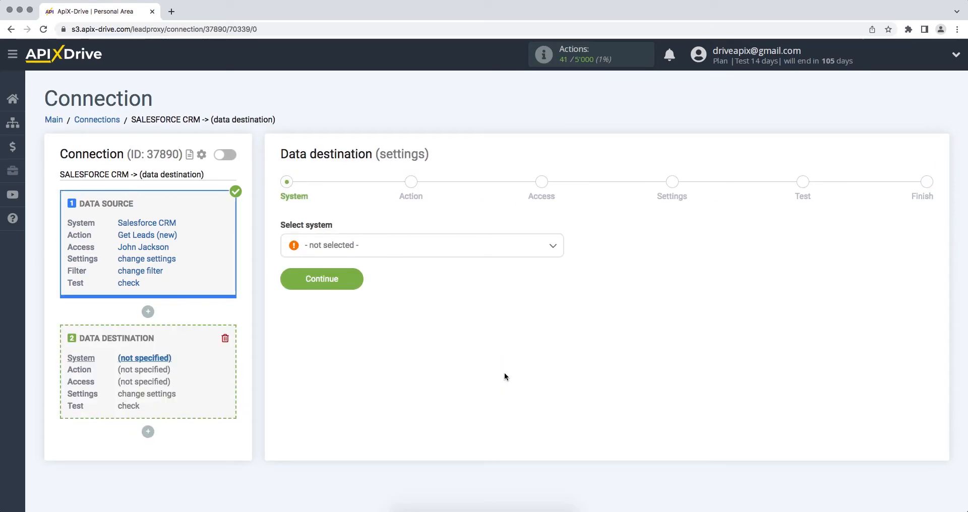
left_click(494, 255)
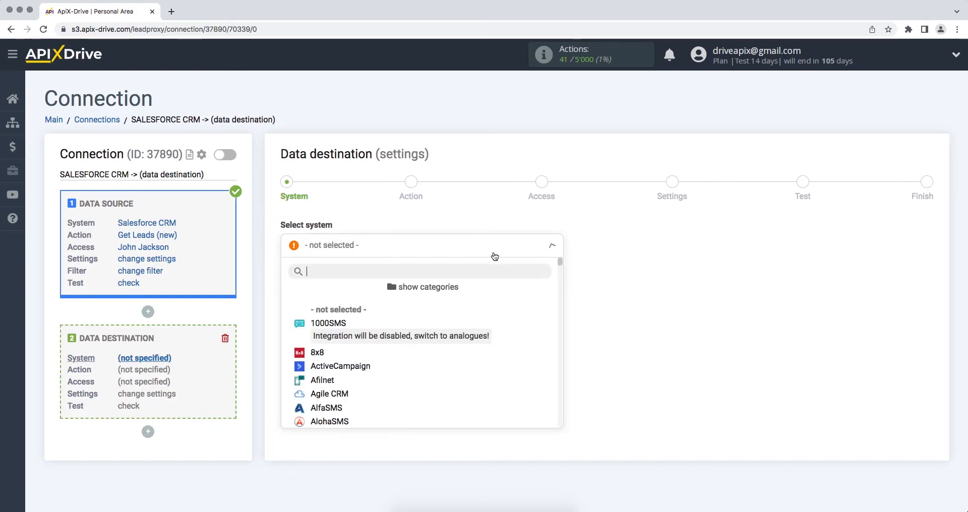
left_click_drag(558, 261, 559, 301)
left_click(340, 330)
left_click(293, 286)
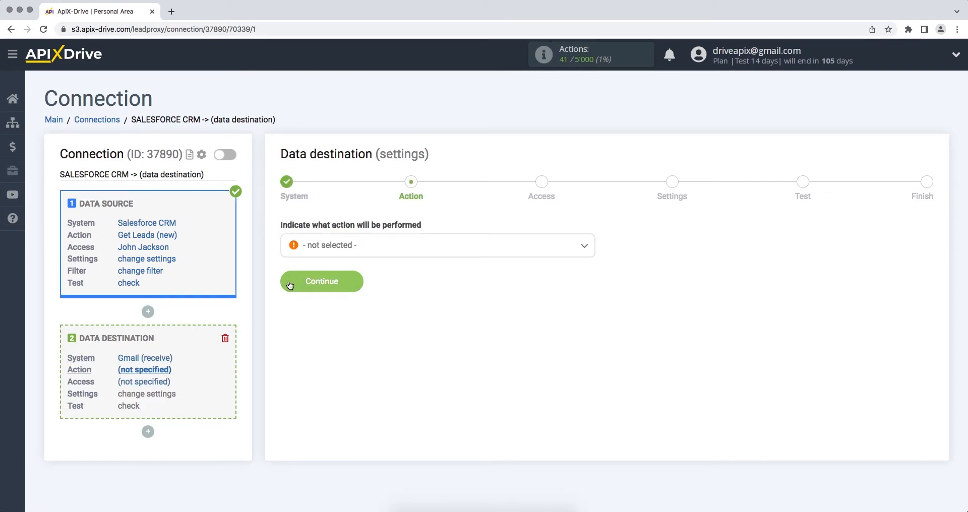
- Set the destination action to Send Email and continue
left_click(307, 254)
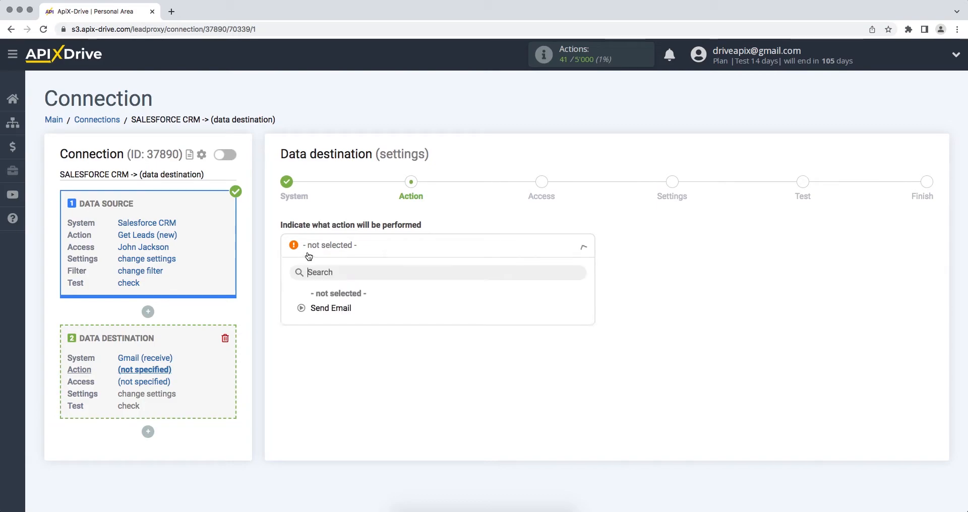
left_click(317, 309)
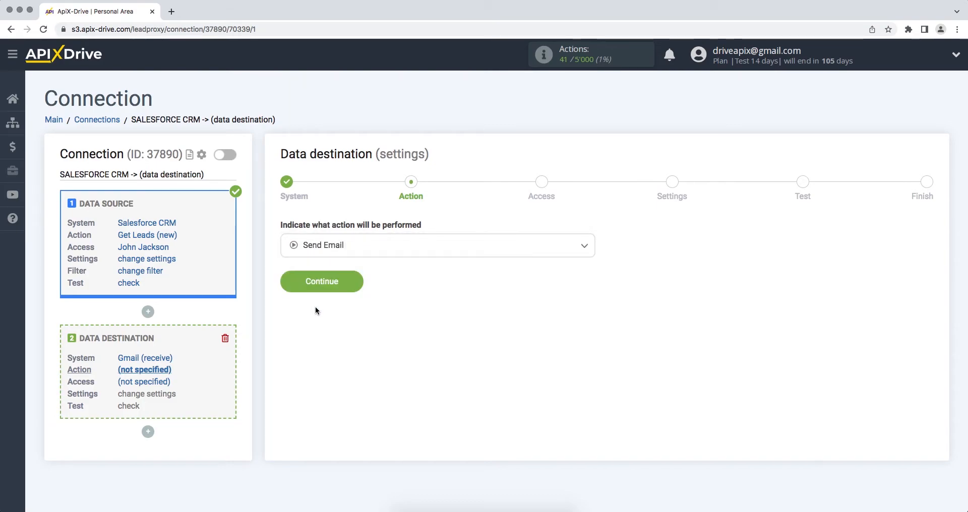
left_click(293, 286)
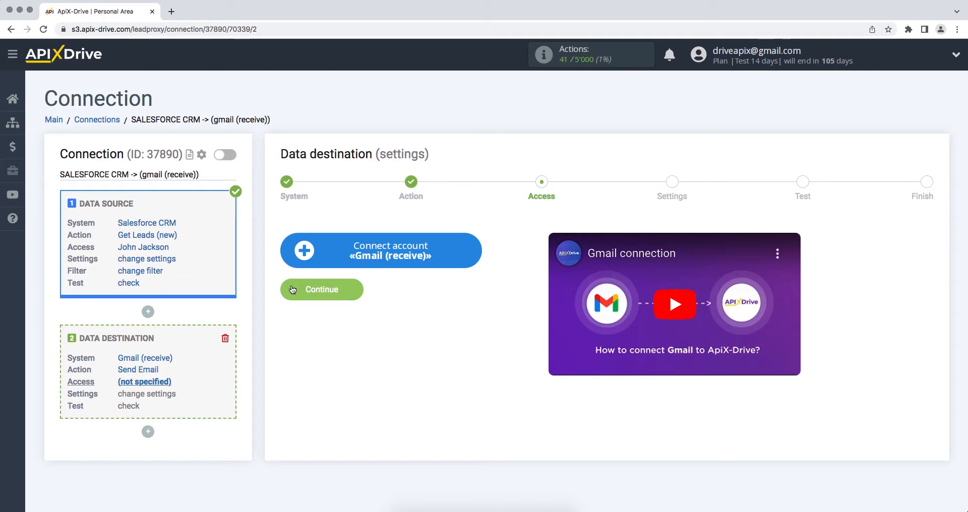
- Connect a Gmail account by signing in to Google with the account e-mail and password
left_click(293, 290)
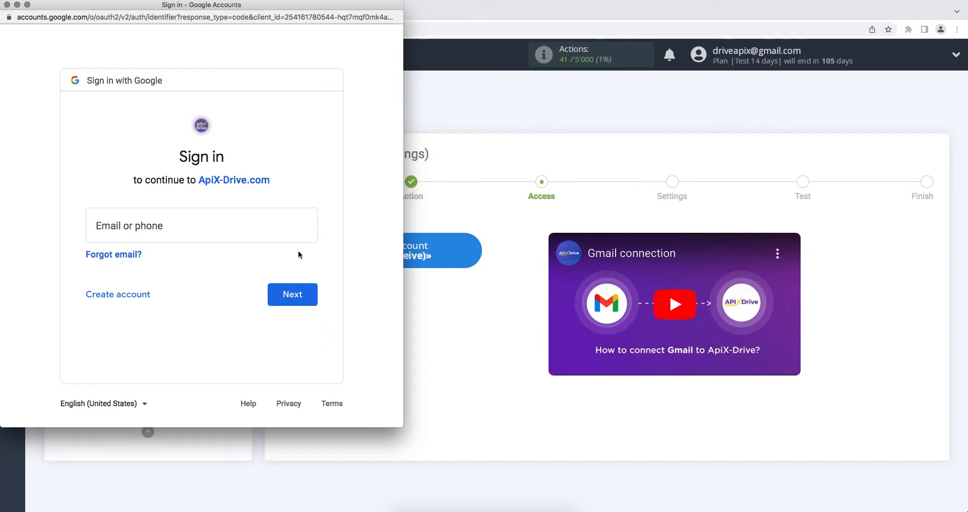
left_click(298, 235)
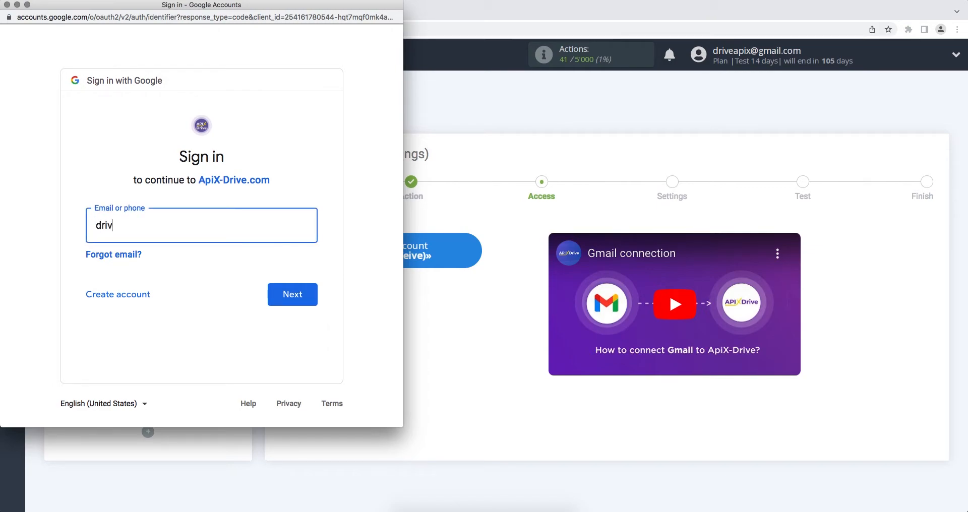
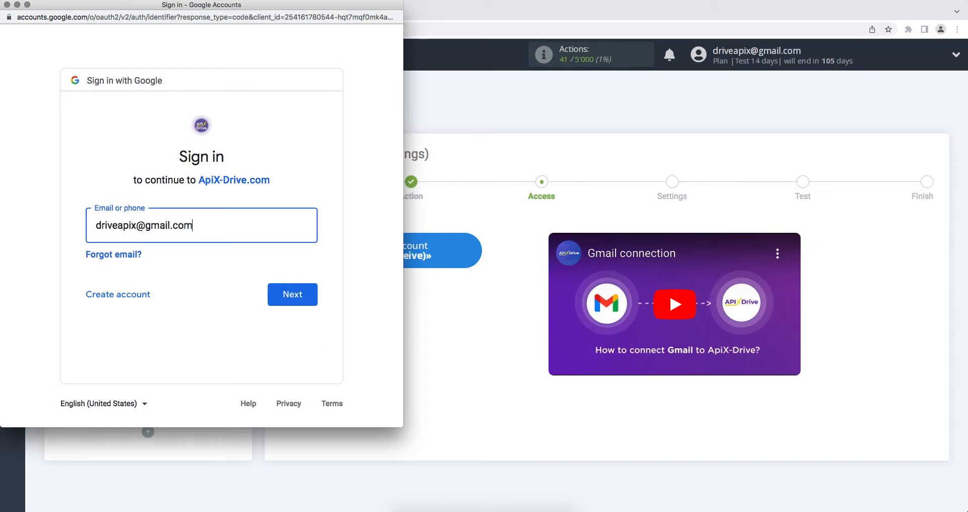
left_click(297, 295)
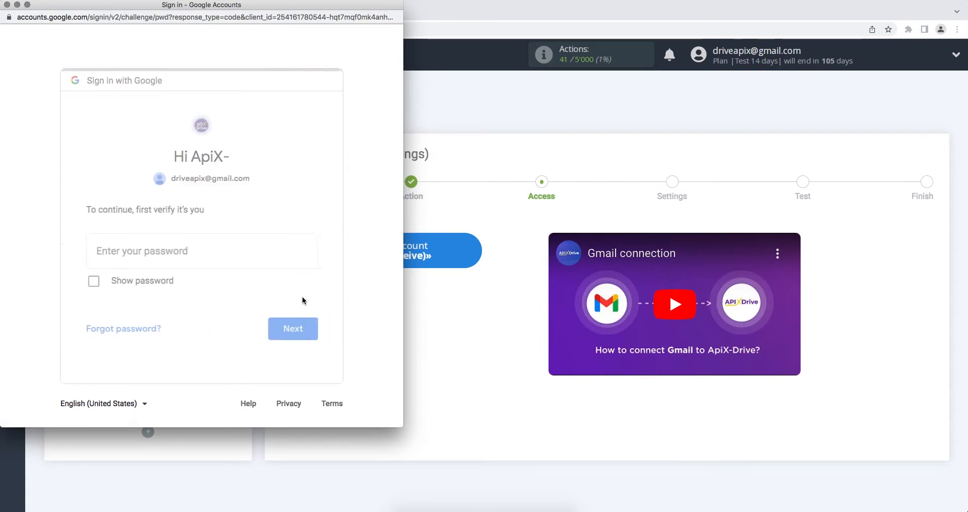
type("••••••••")
left_click(308, 334)
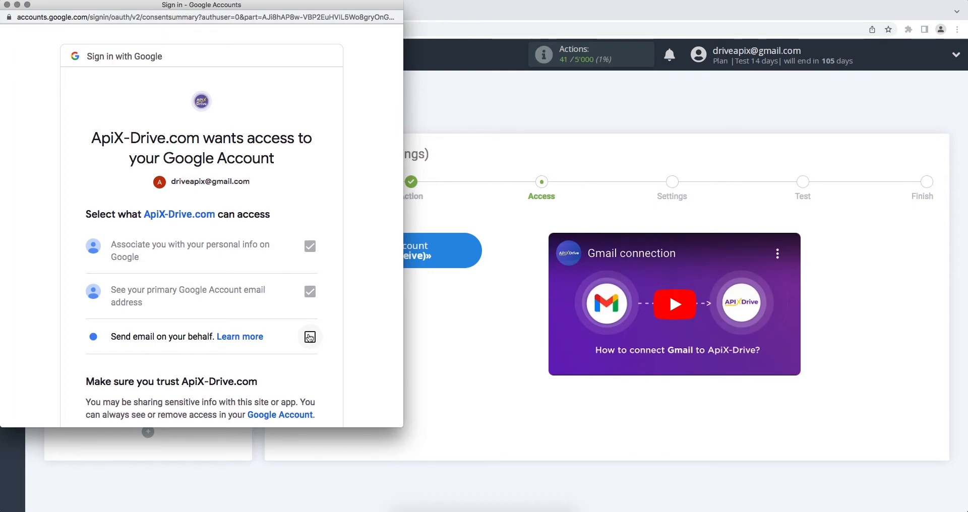
- Grant ApiX-Drive permission to send email on the account's behalf and allow access
left_click(310, 338)
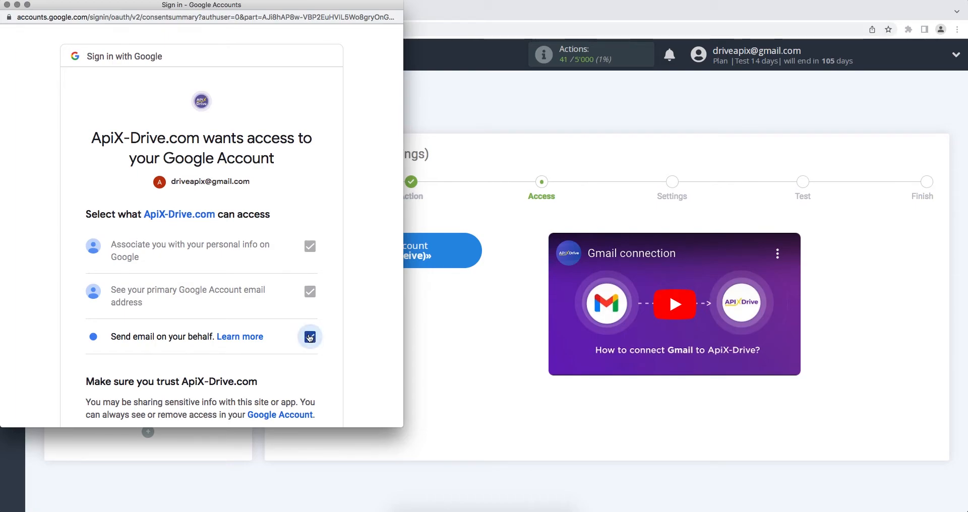
scroll(282, 363, "down", 5)
left_click(271, 394)
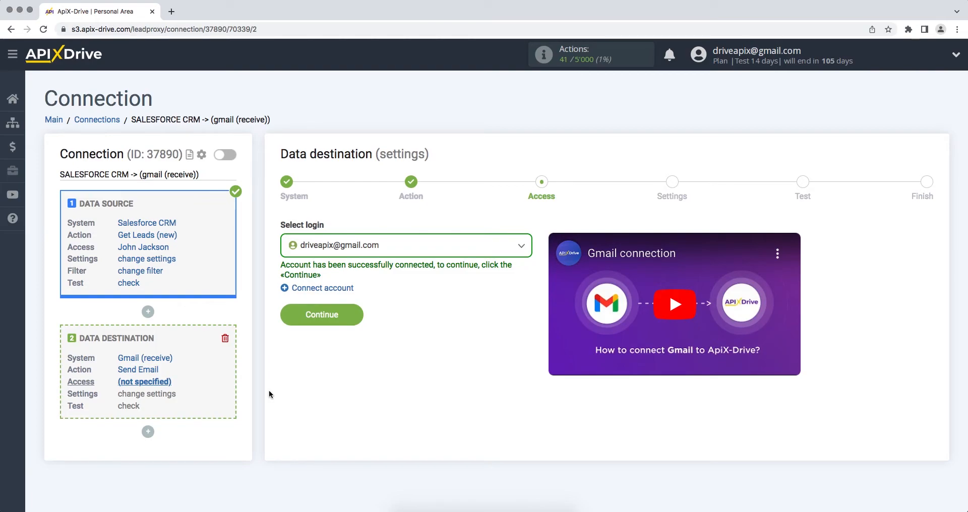
- Select the connected Gmail account as the login and continue
left_click(337, 257)
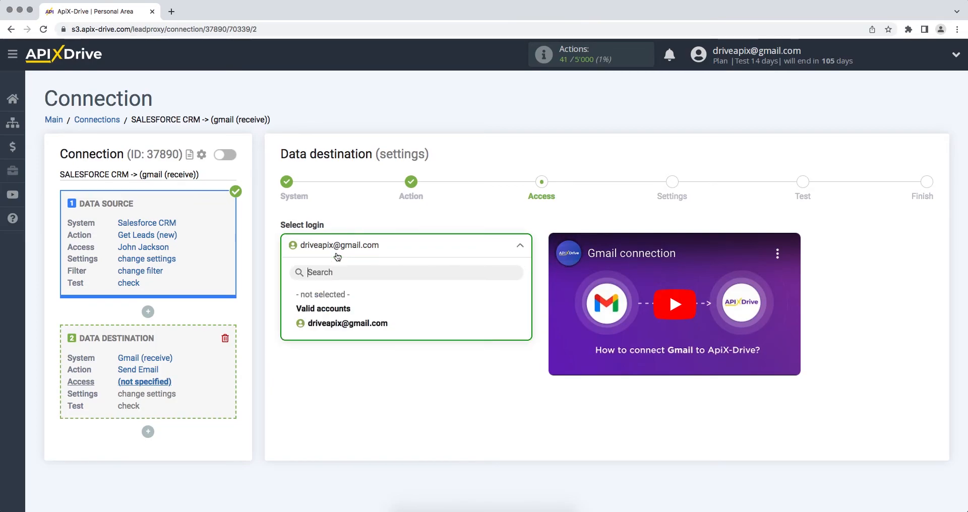
left_click(339, 321)
left_click(305, 323)
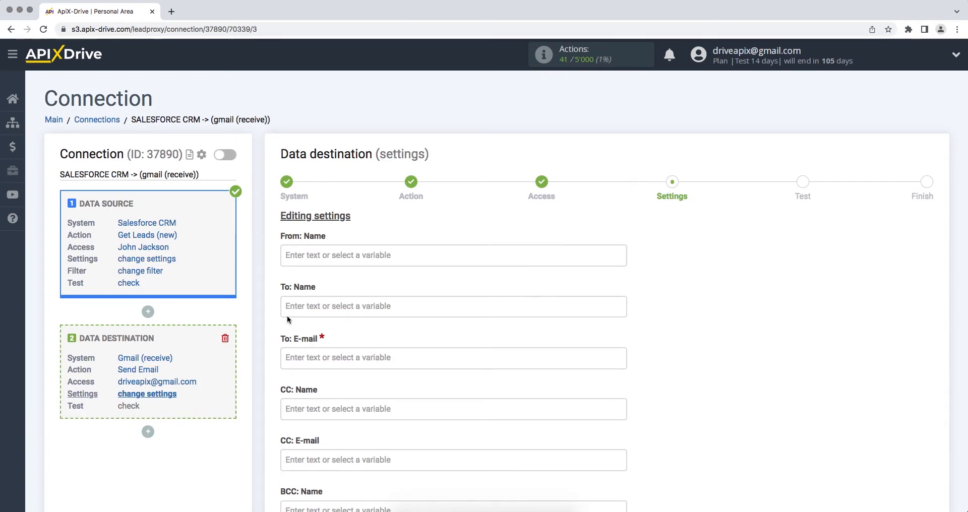
- Set the sender name (From: Name) to the Salesforce CRM Company variable
left_click(331, 256)
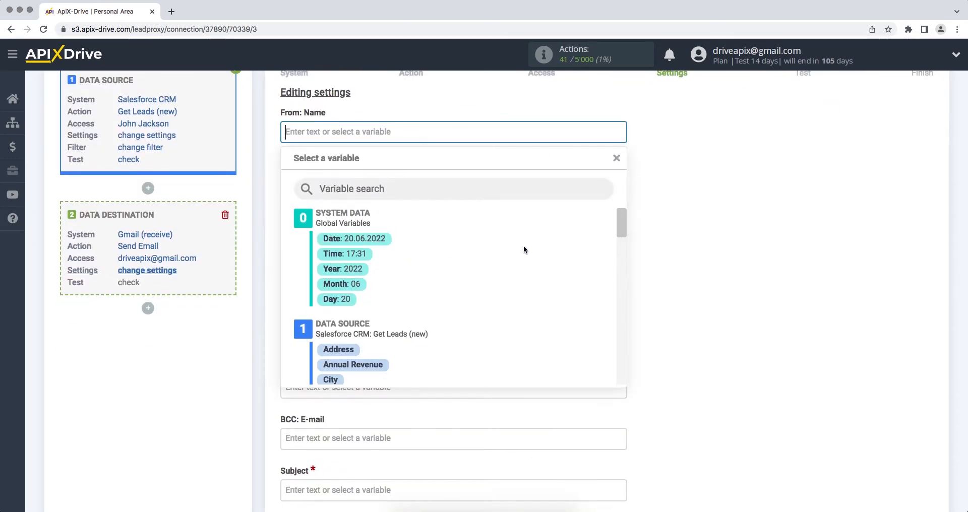
left_click_drag(622, 221, 623, 235)
left_click(362, 293)
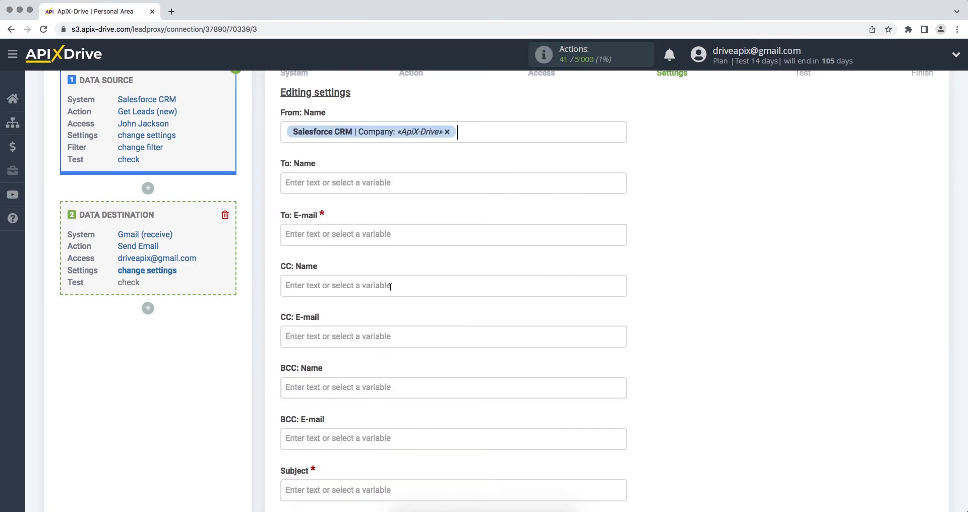
- Set the recipient e-mail (To: E-mail) to the Salesforce lead's e-mail variable
left_click(361, 229)
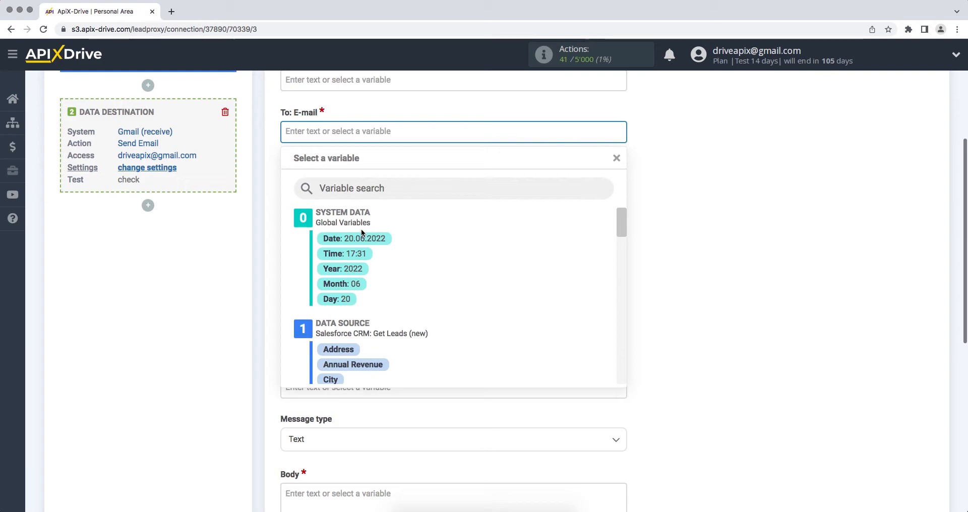
left_click_drag(621, 223, 583, 282)
left_click(456, 296)
- Set the Subject to the Salesforce Full Name variable followed by ", there is a special offer for you!"
left_click(403, 343)
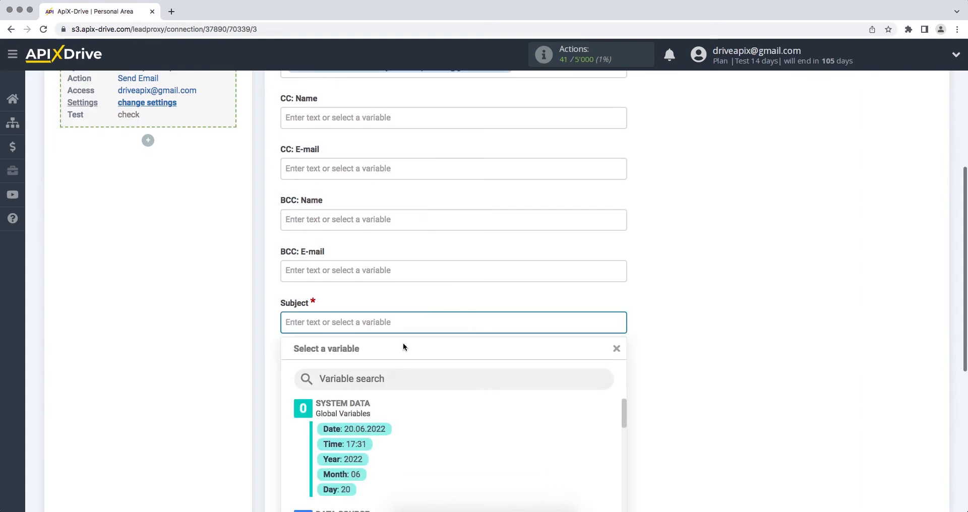
scroll(404, 347, "down", 4)
left_click_drag(622, 225, 627, 287)
left_click(412, 355)
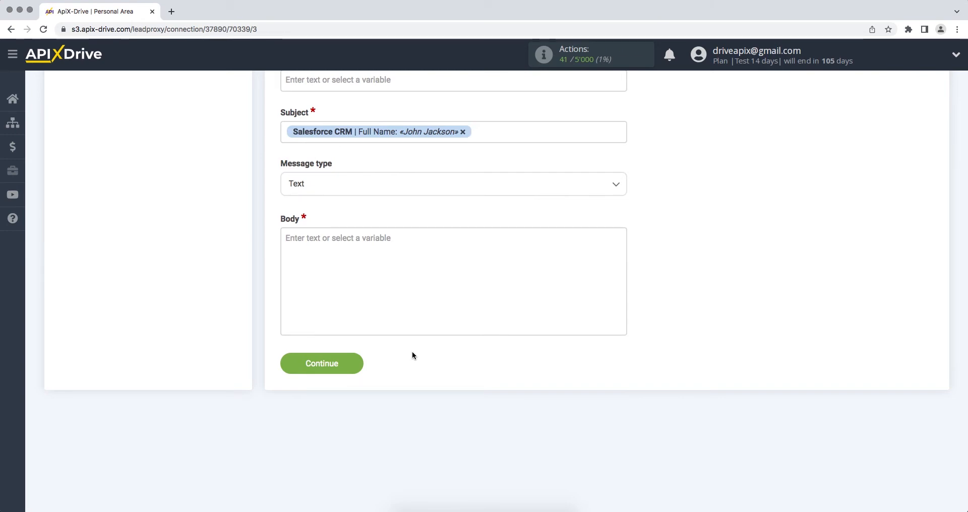
type(", there is")
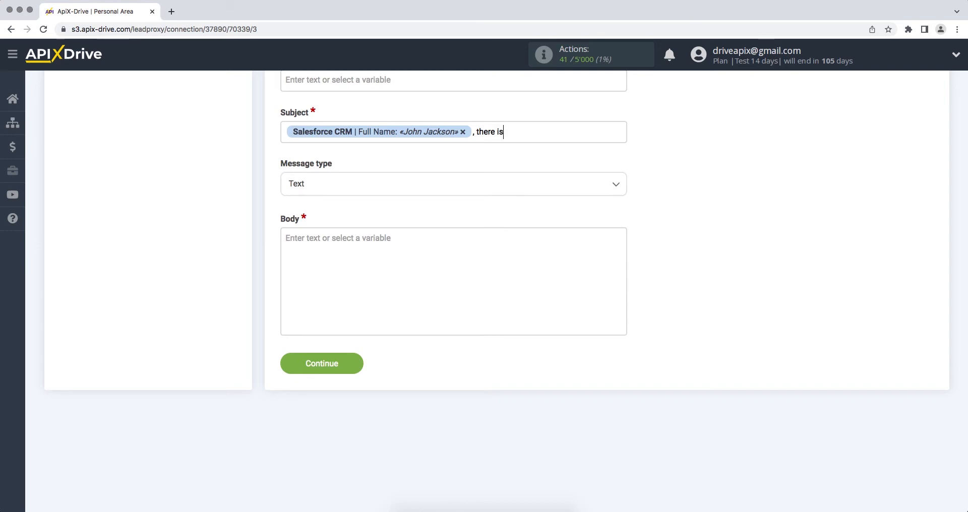
type(" a special ")
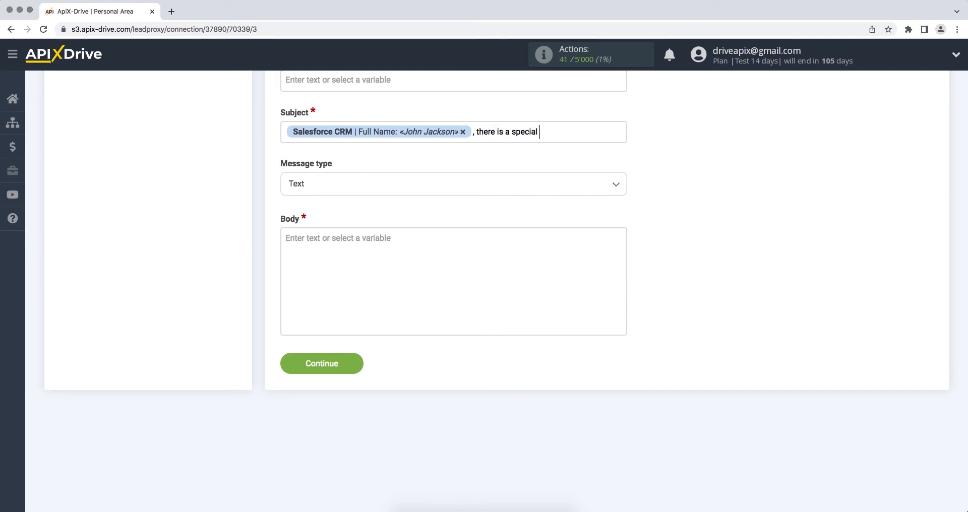
type("offer for you!")
- Start the email Body with "Hello," followed by the Salesforce Full Name variable
left_click(328, 312)
type("Hello,")
left_click_drag(621, 318, 626, 385)
left_click(396, 396)
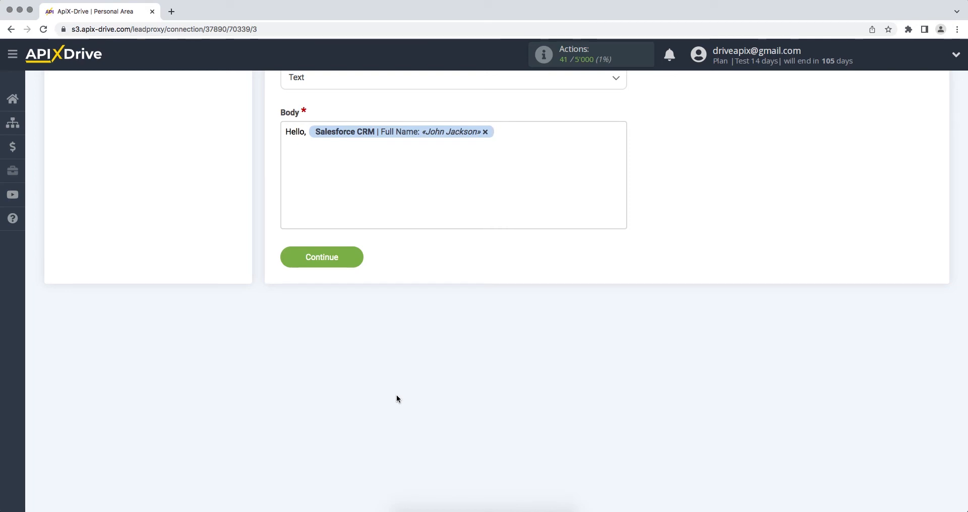
- Add the offer message to the Body, ending with "Thank you for your interest and have a nice day!", and continue
type("Our company has prepared an ")
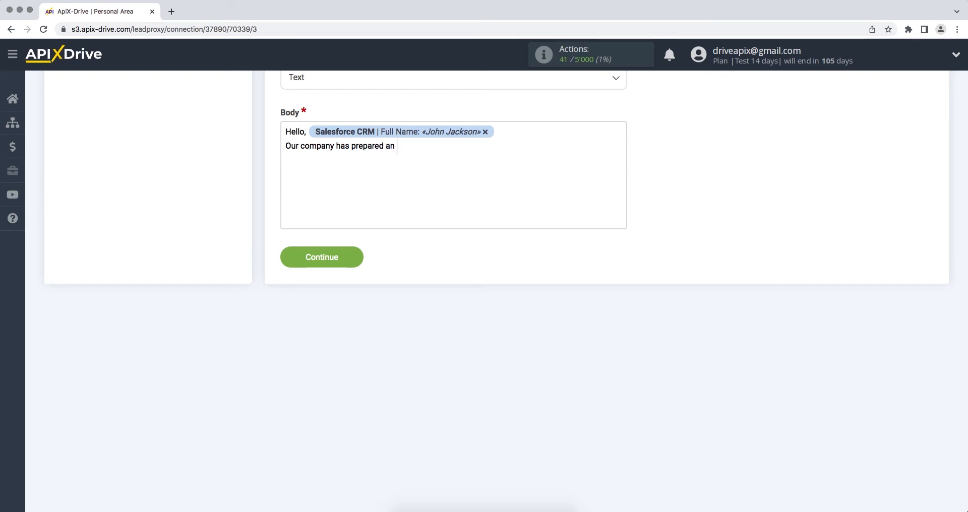
type("advantageous o")
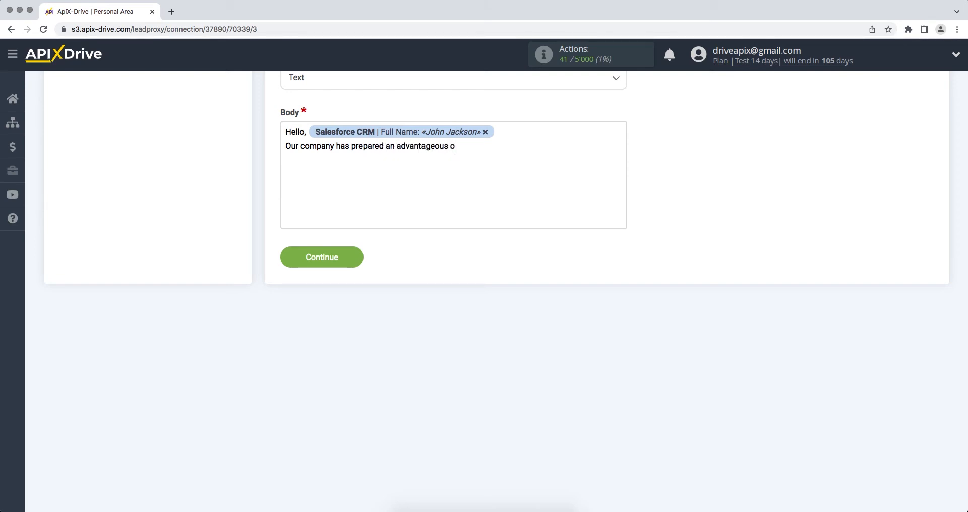
type("ffer for you! I")
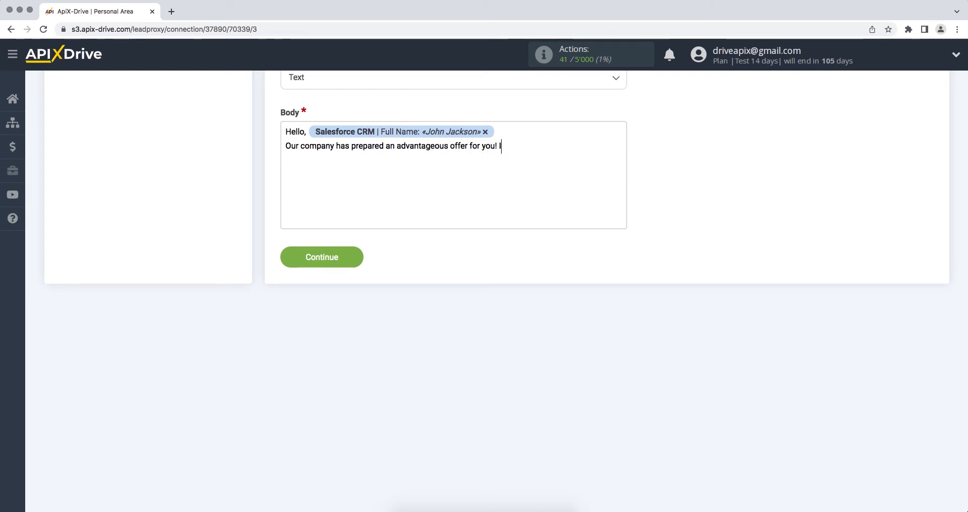
type("n the near future your employee will get in touch with you and tell you about everything in detail")
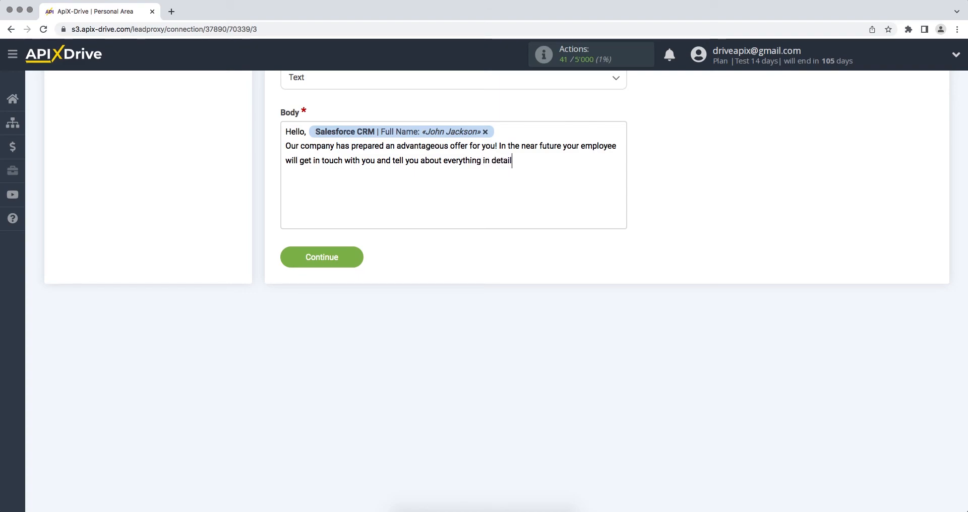
type("! Thank you fo")
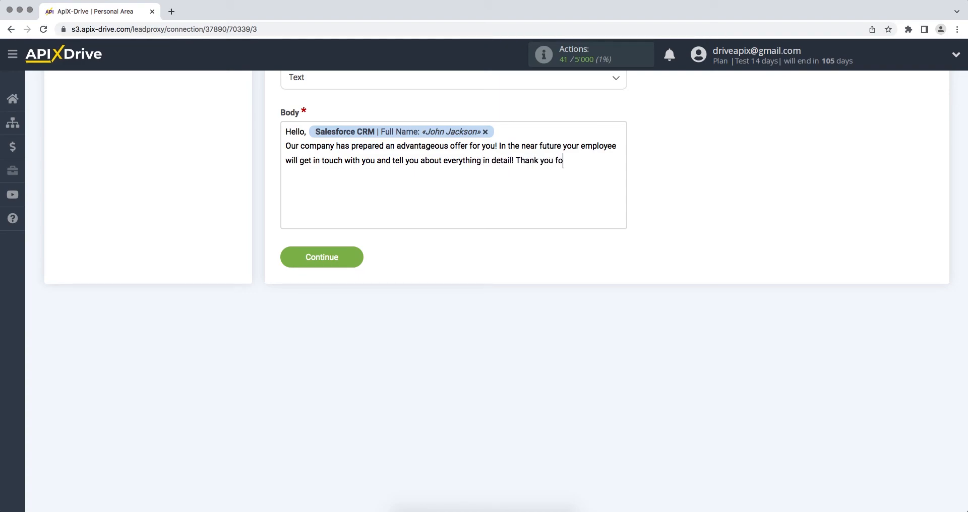
type("r your interest a")
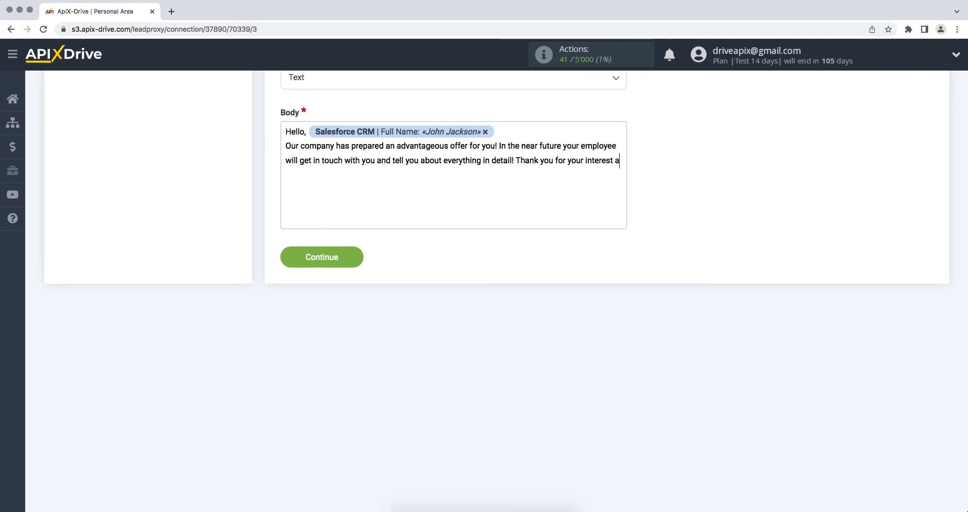
type("nd have a nice day!")
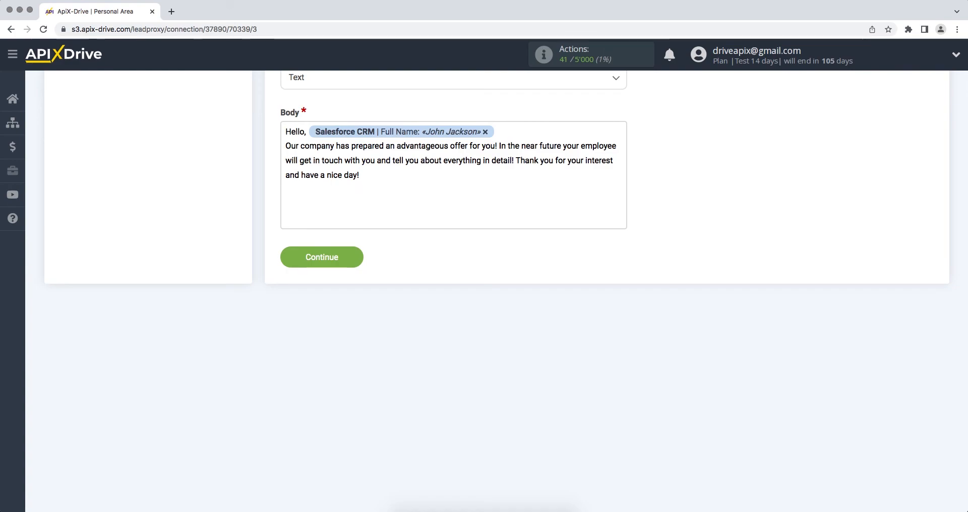
left_click(287, 267)
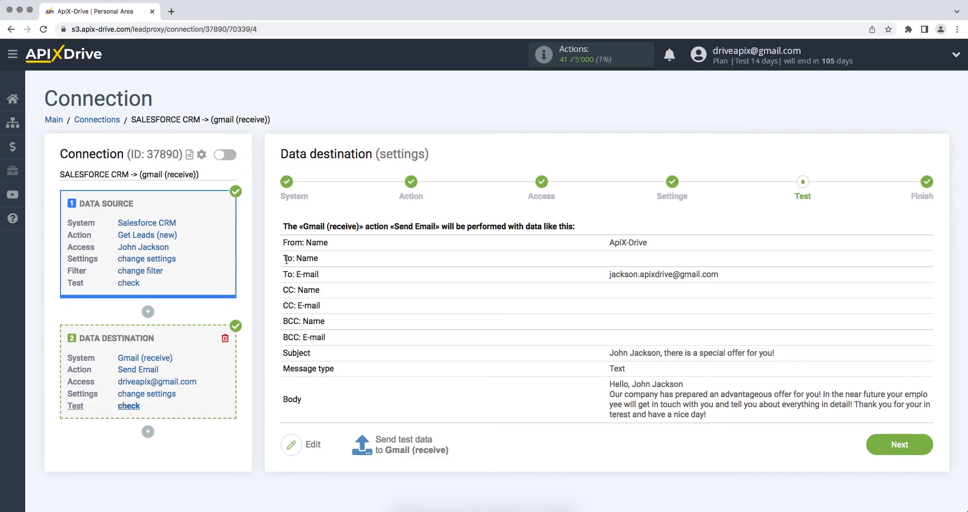
- Send test data to Gmail and open the received test email in the Gmail inbox
left_click(389, 438)
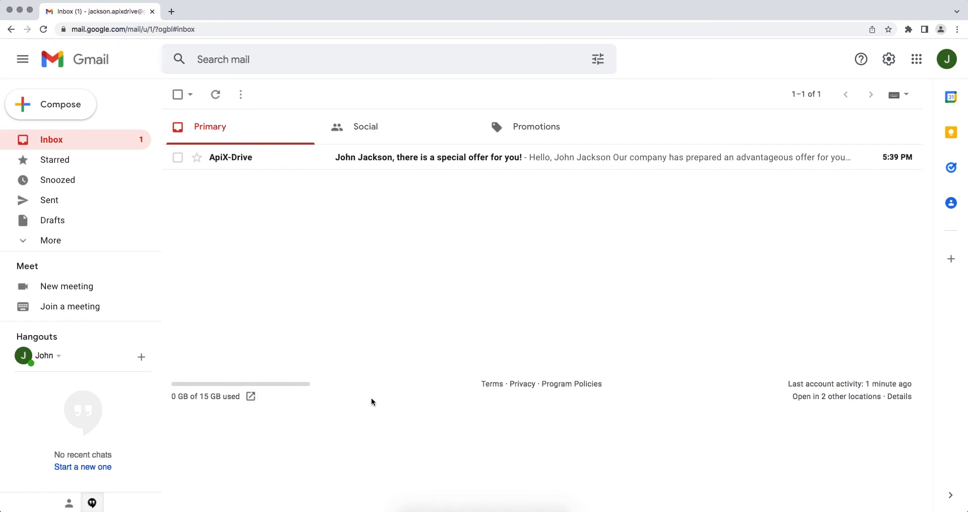
left_click(253, 161)
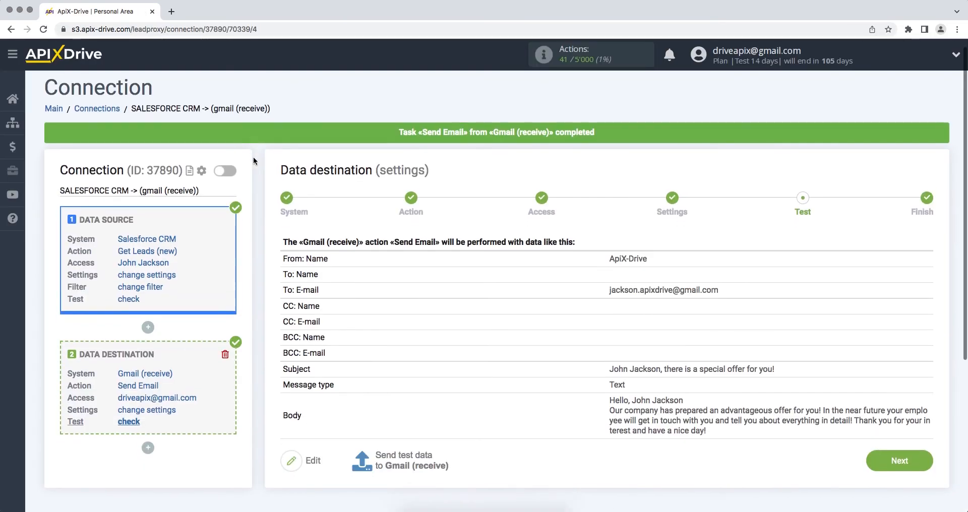
- Finish the data destination setup and enable auto-update for the connection
scroll(262, 160, "down", 3)
left_click(875, 376)
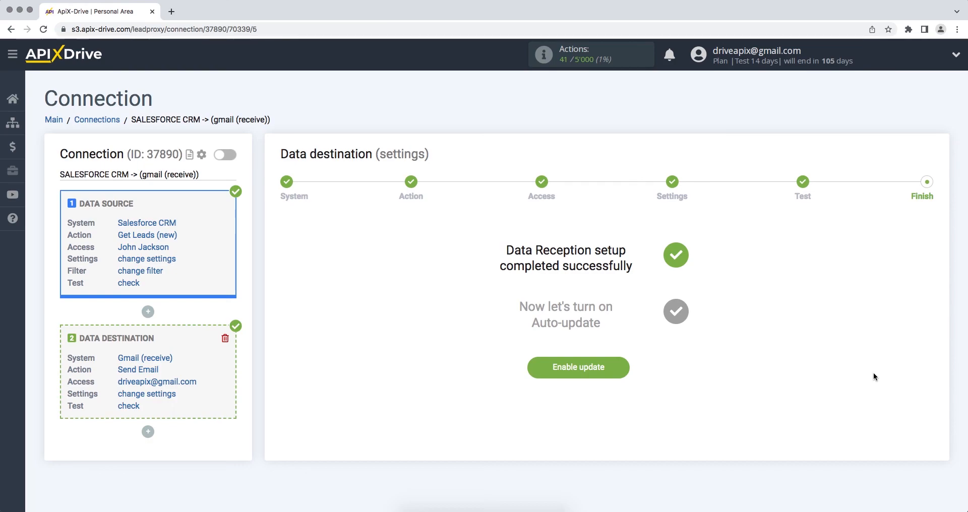
left_click(535, 368)
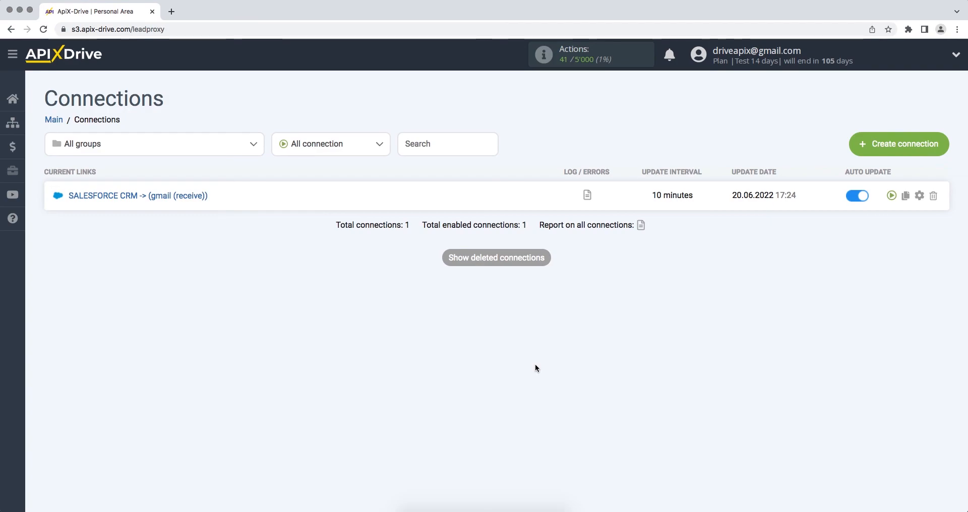
- Change the connection's update interval to 5 minutes and save the connection setup
left_click(919, 199)
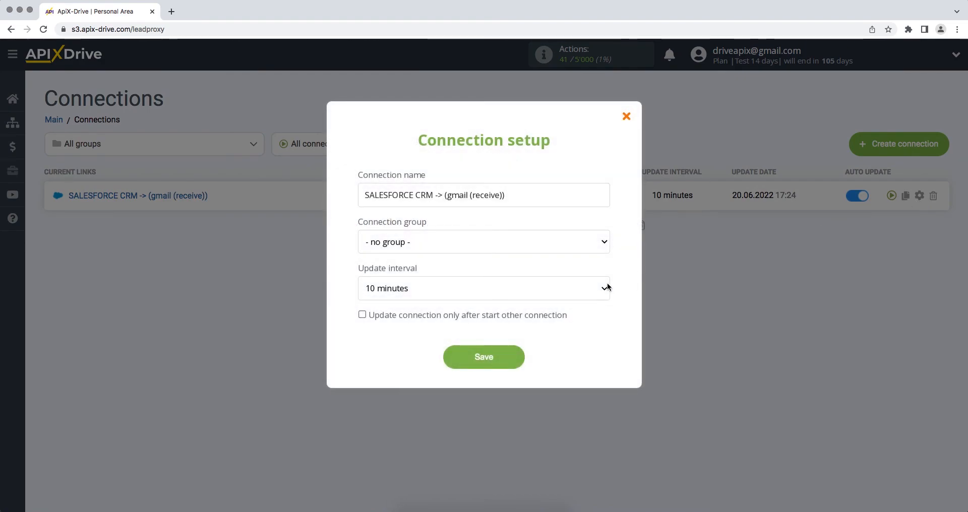
left_click(605, 287)
left_click(598, 277)
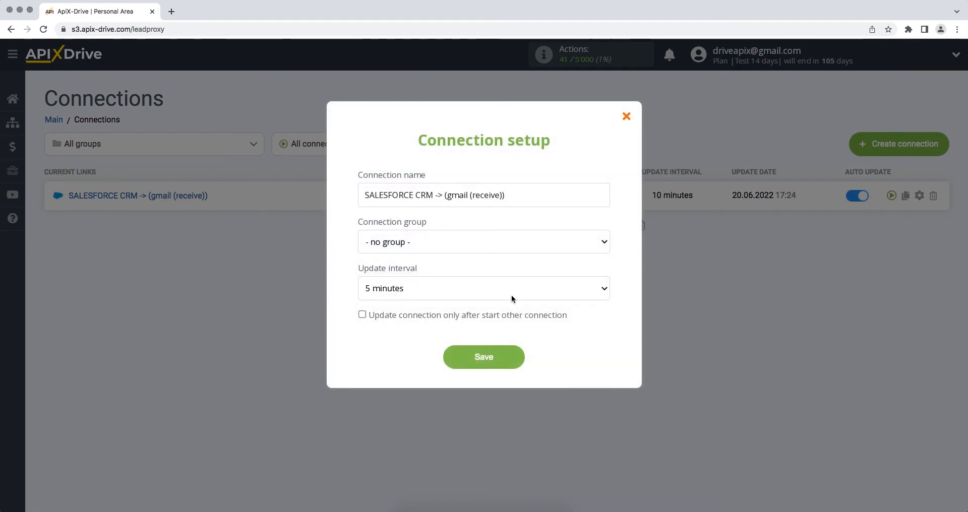
left_click(450, 357)
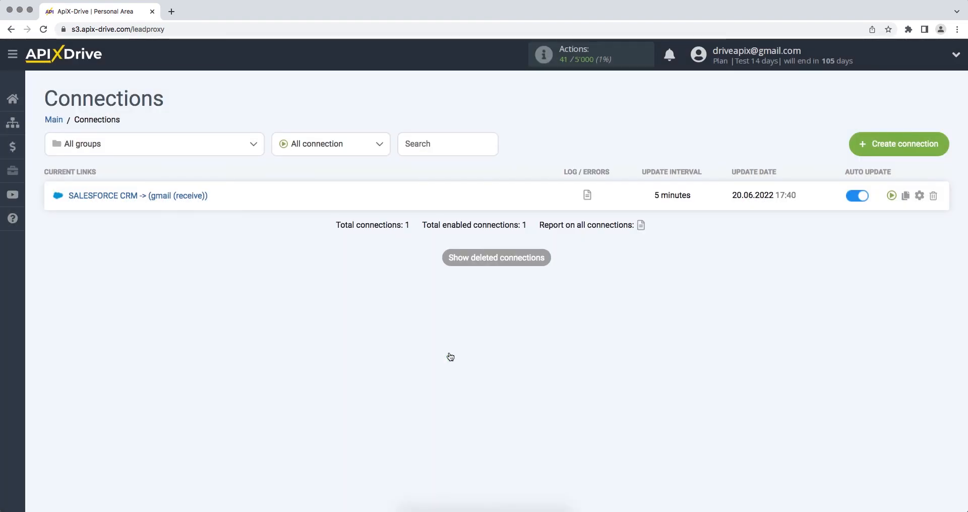